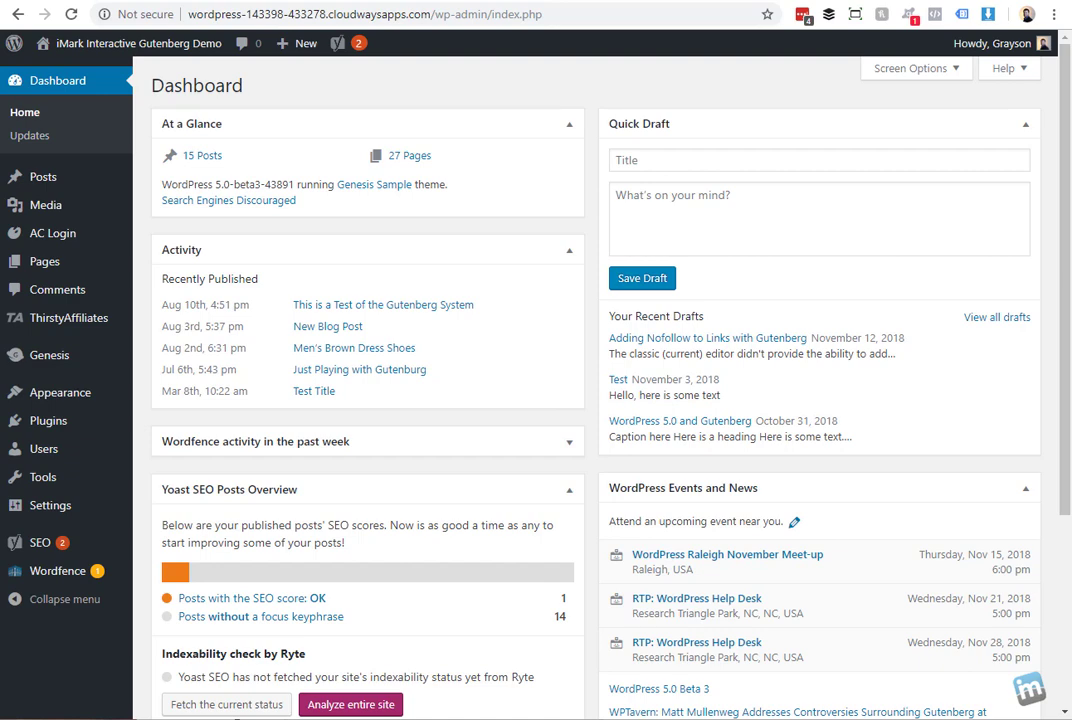
Step: Open the list of all posts and open the draft "Adding Nofollow to Links with Gutenberg" for editing
mouse_move(53, 174)
left_click(164, 182)
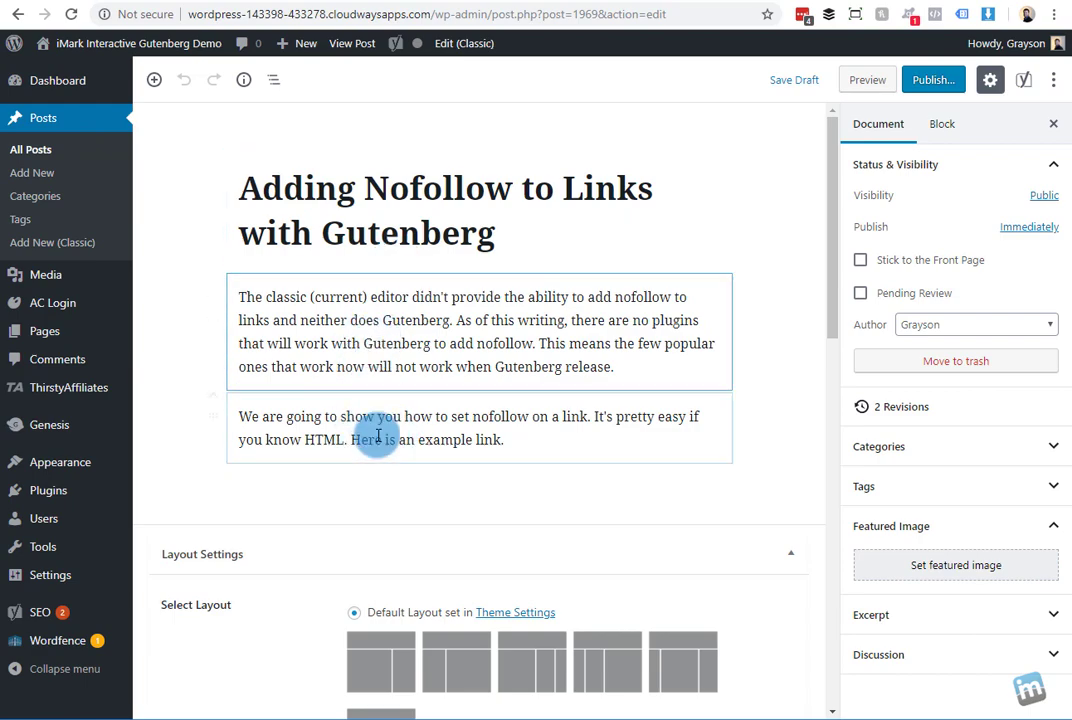
double_click(498, 441)
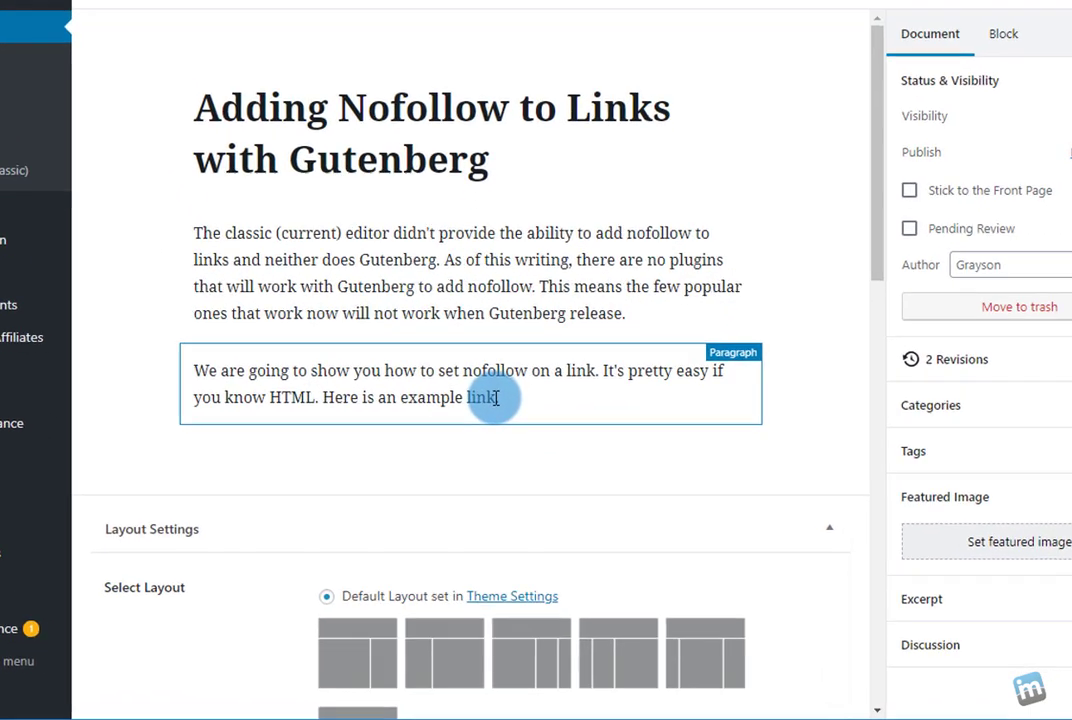
left_click_drag(494, 397, 384, 364)
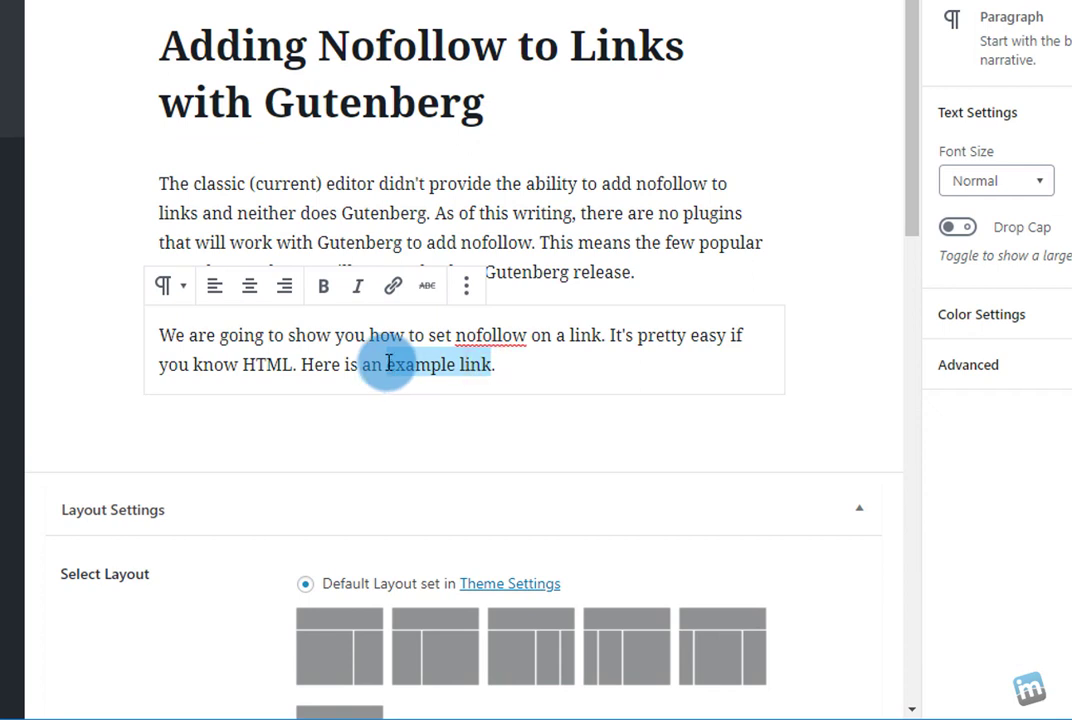
left_click(393, 289)
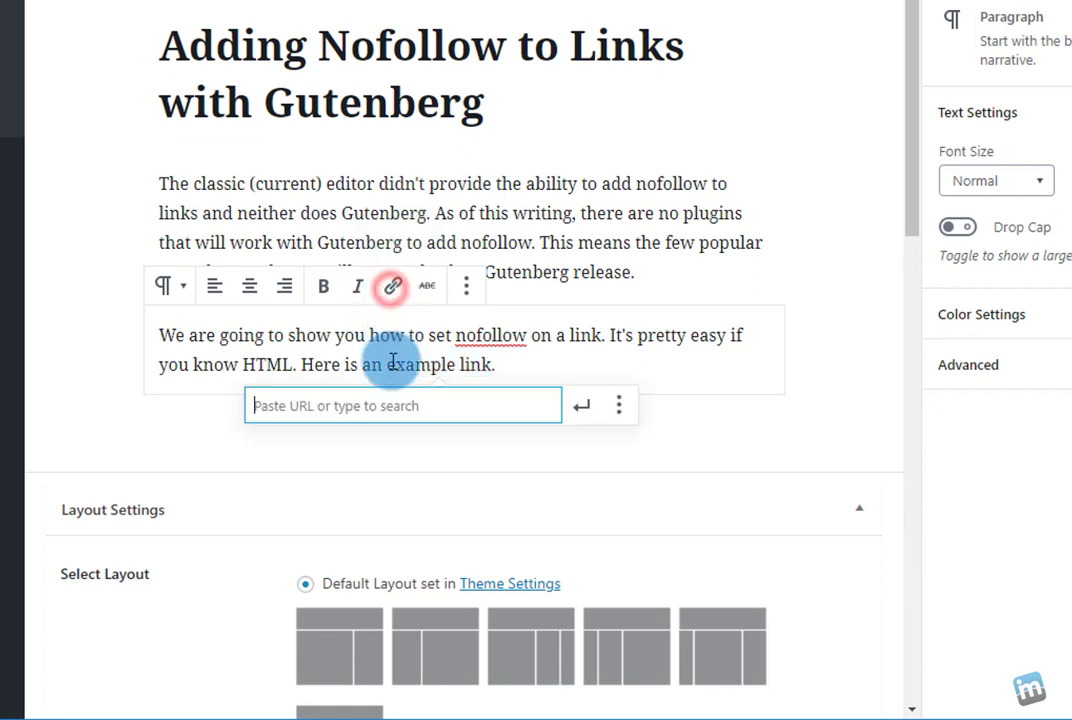
type("https://ww")
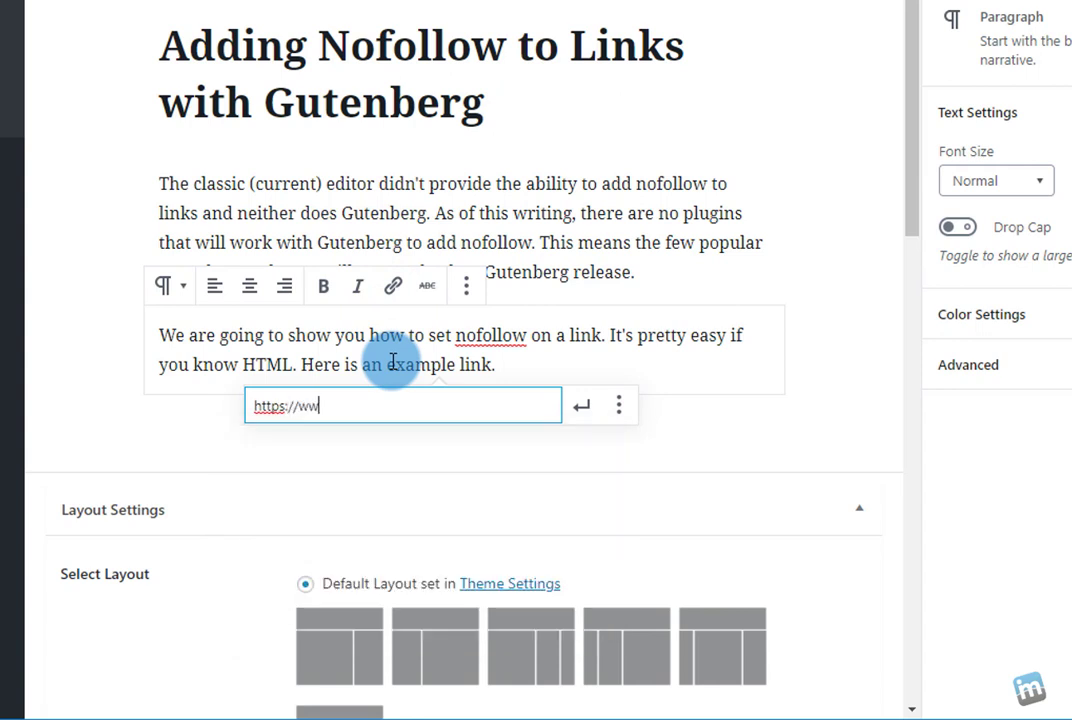
type("w.imarkinteractive.com")
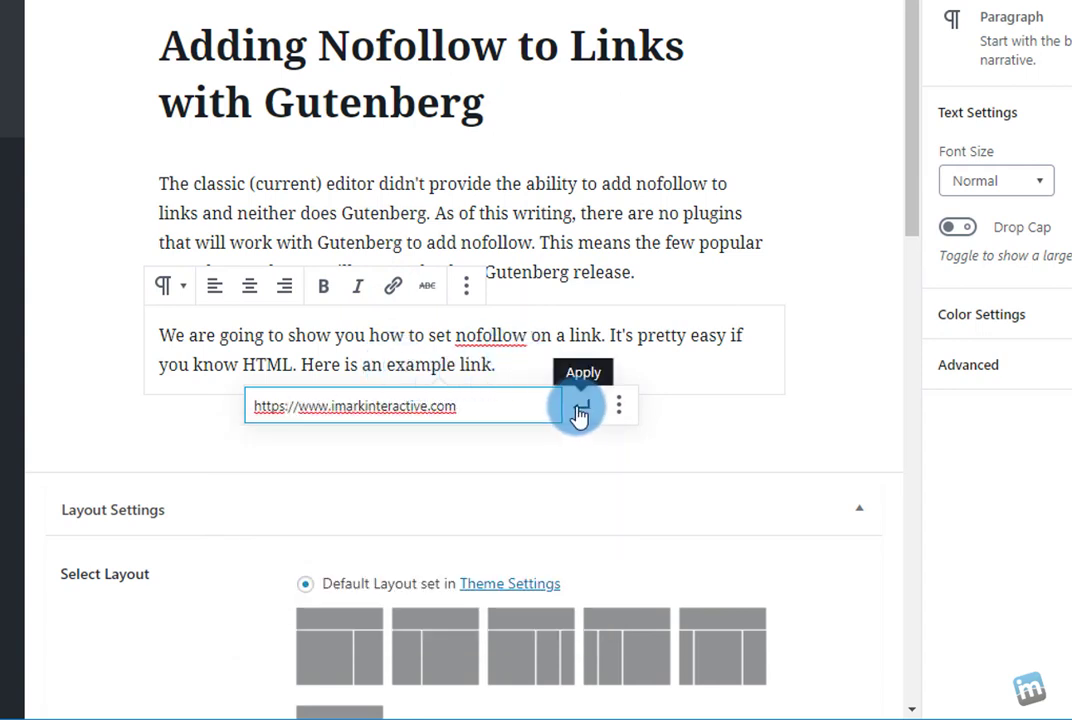
left_click(618, 406)
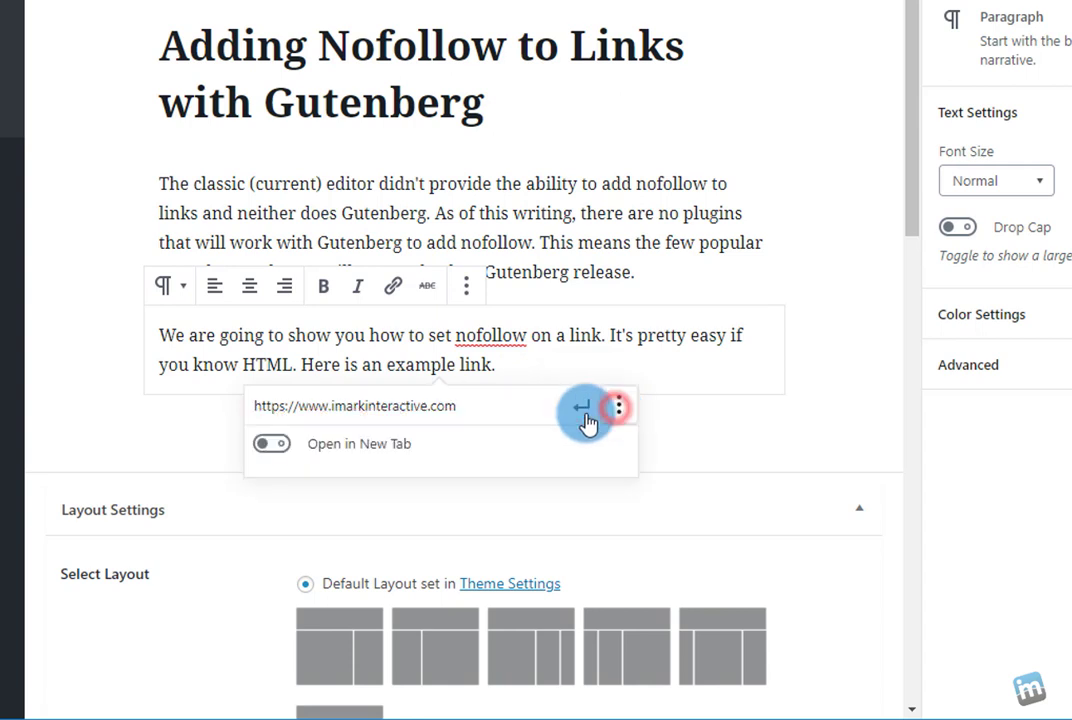
left_click(272, 444)
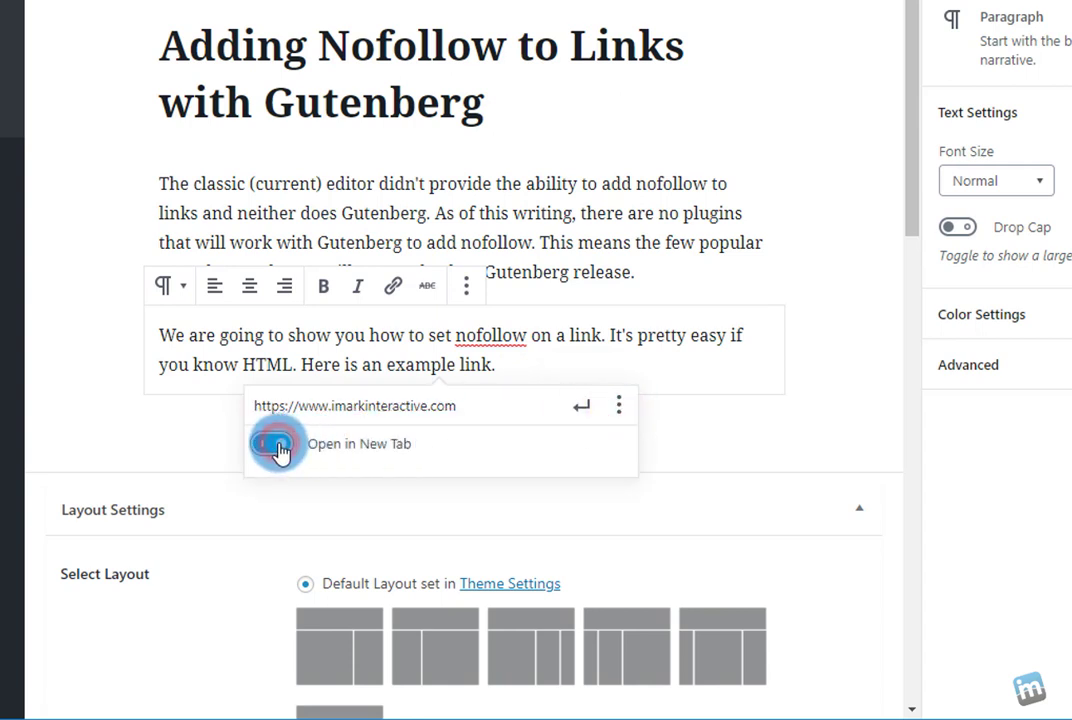
left_click(580, 416)
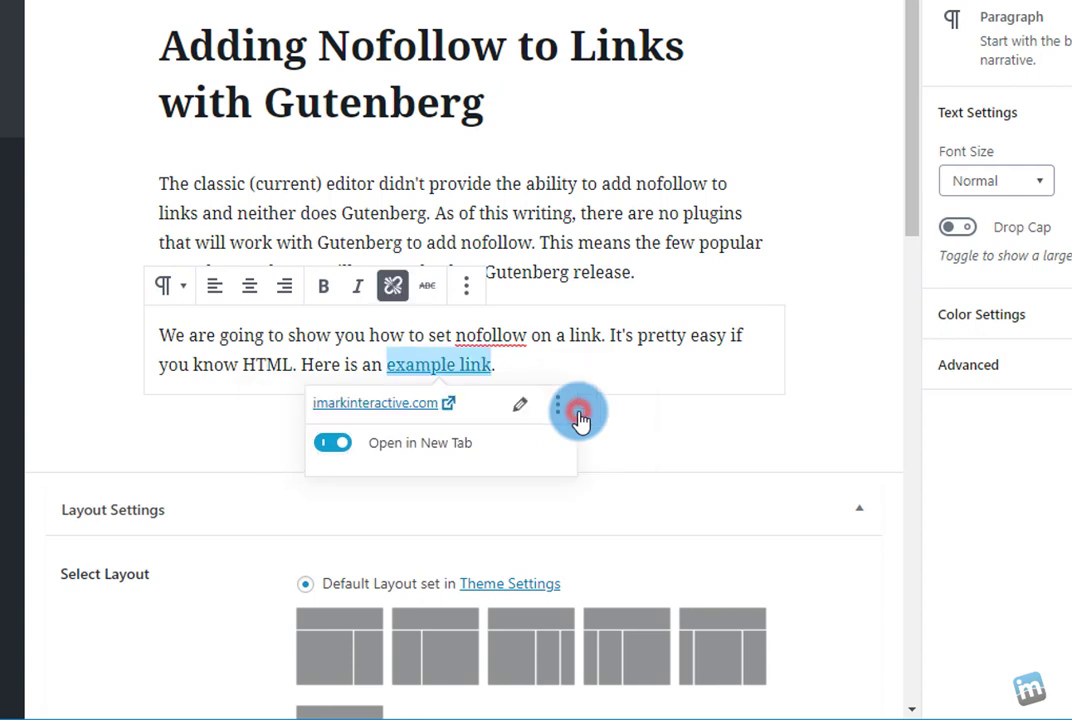
Step: Examine the additional settings available for the "example link" hyperlink in the second paragraph
left_click(583, 333)
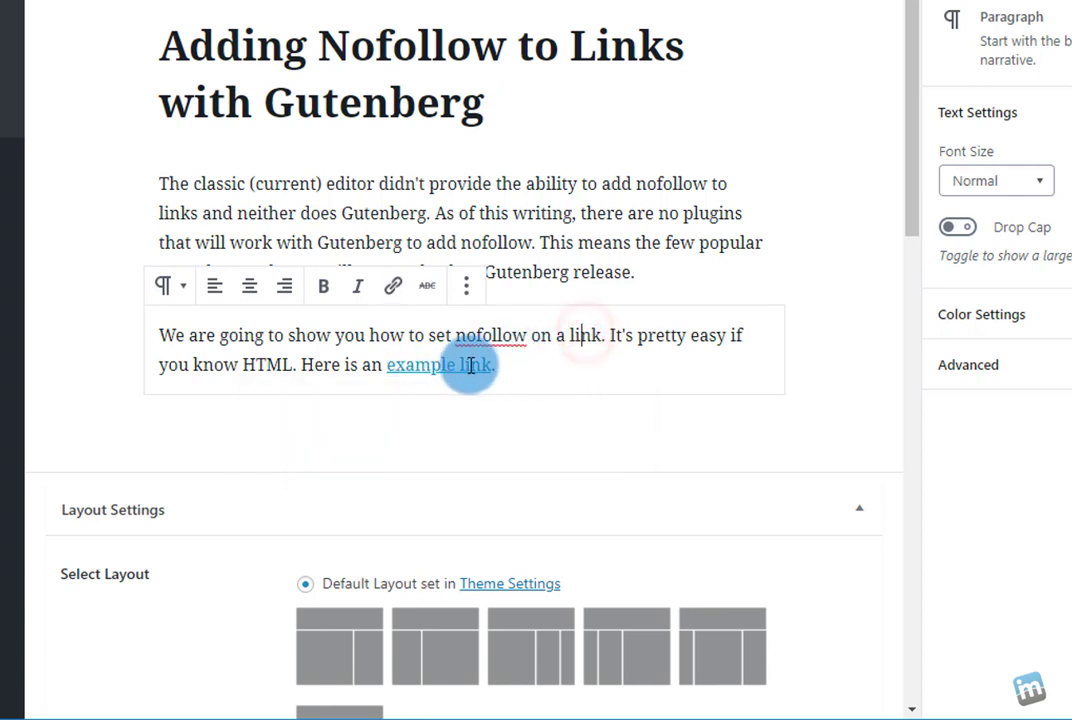
left_click(467, 362)
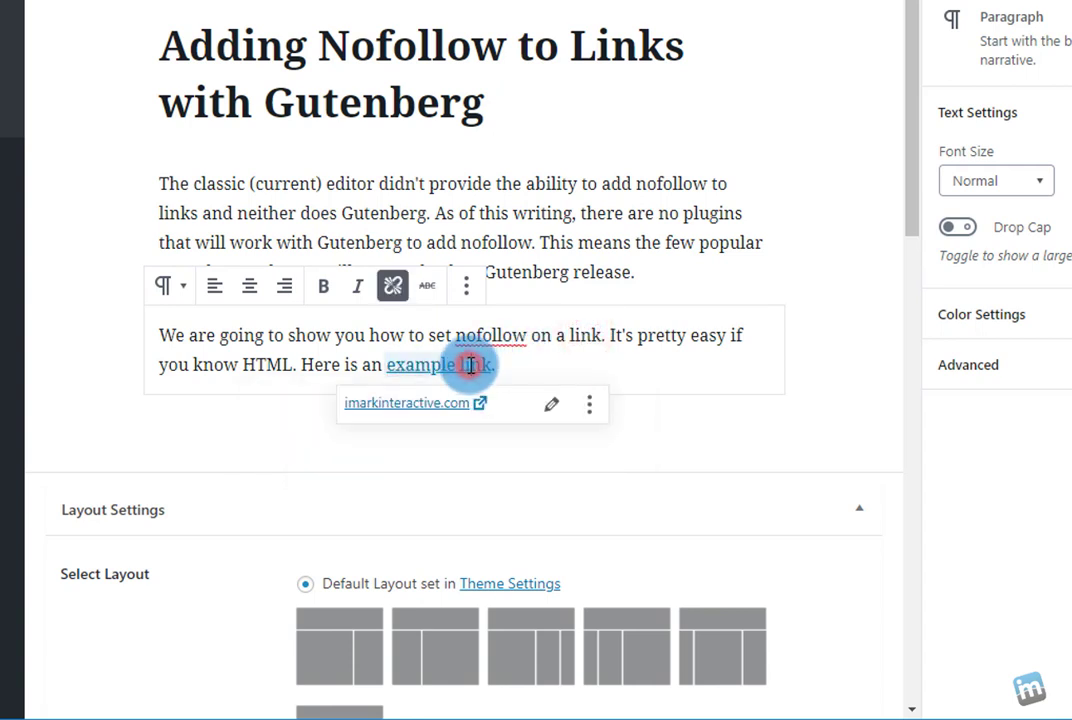
left_click(585, 406)
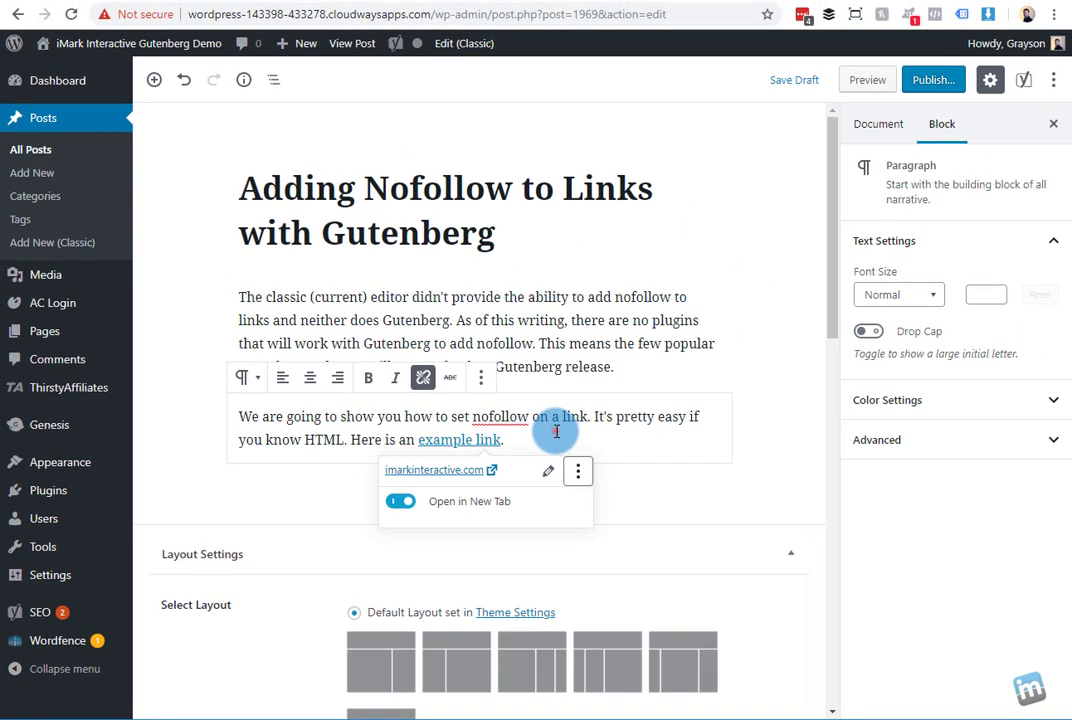
left_click(555, 418)
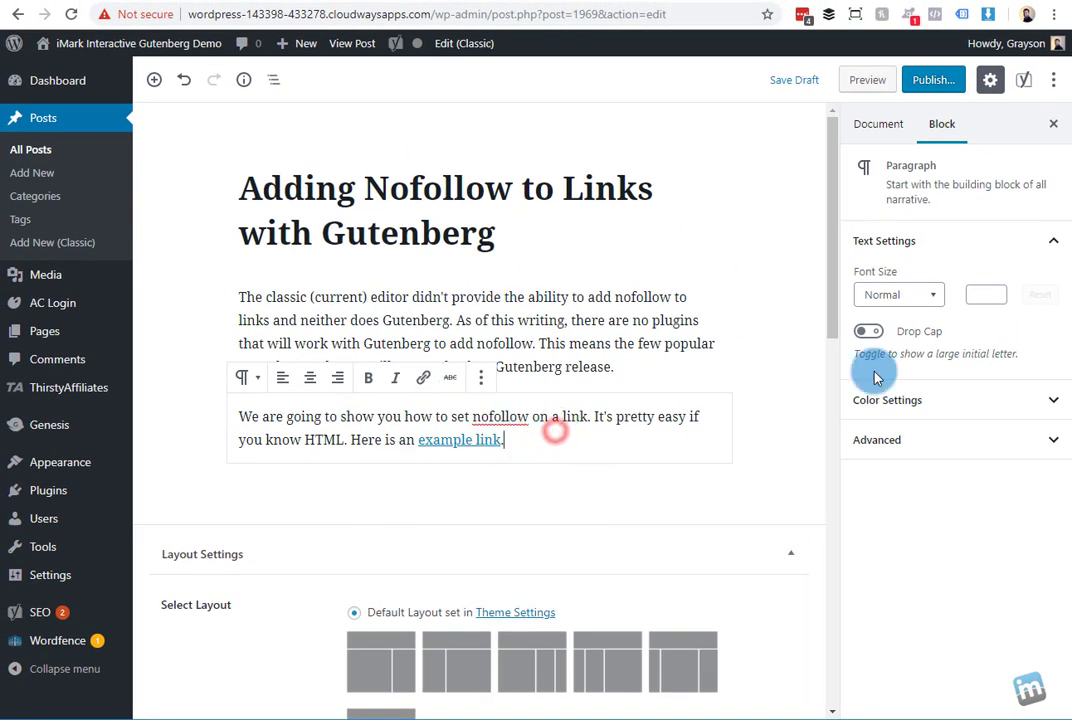
left_click(497, 440)
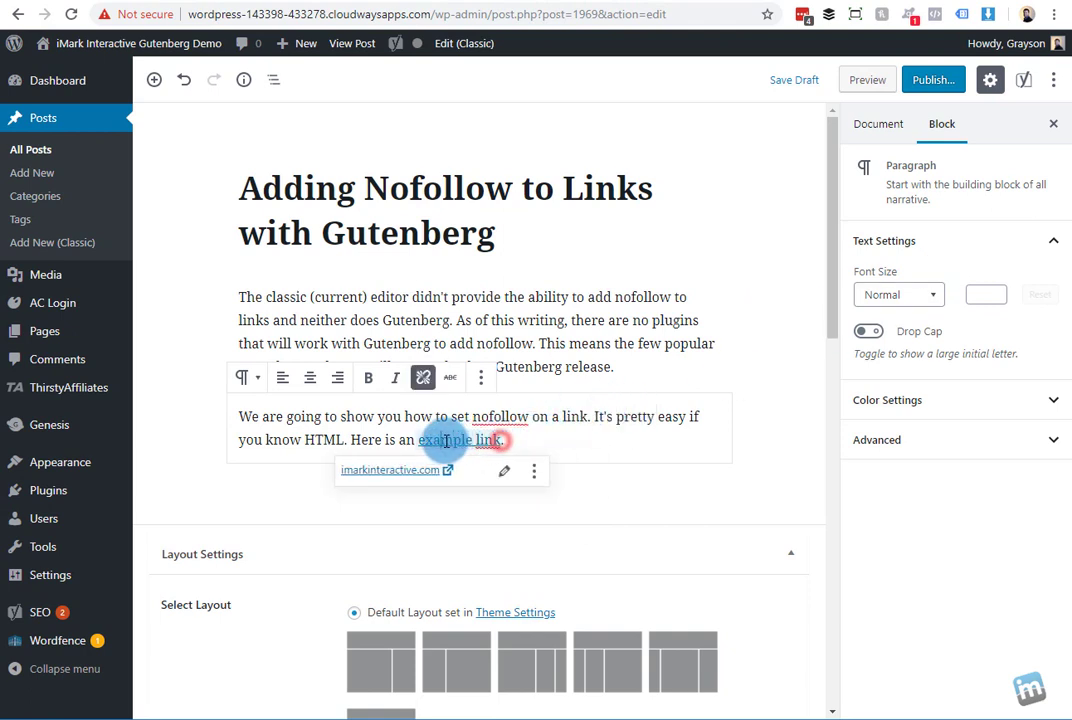
left_click_drag(513, 440, 558, 445)
left_click(557, 446)
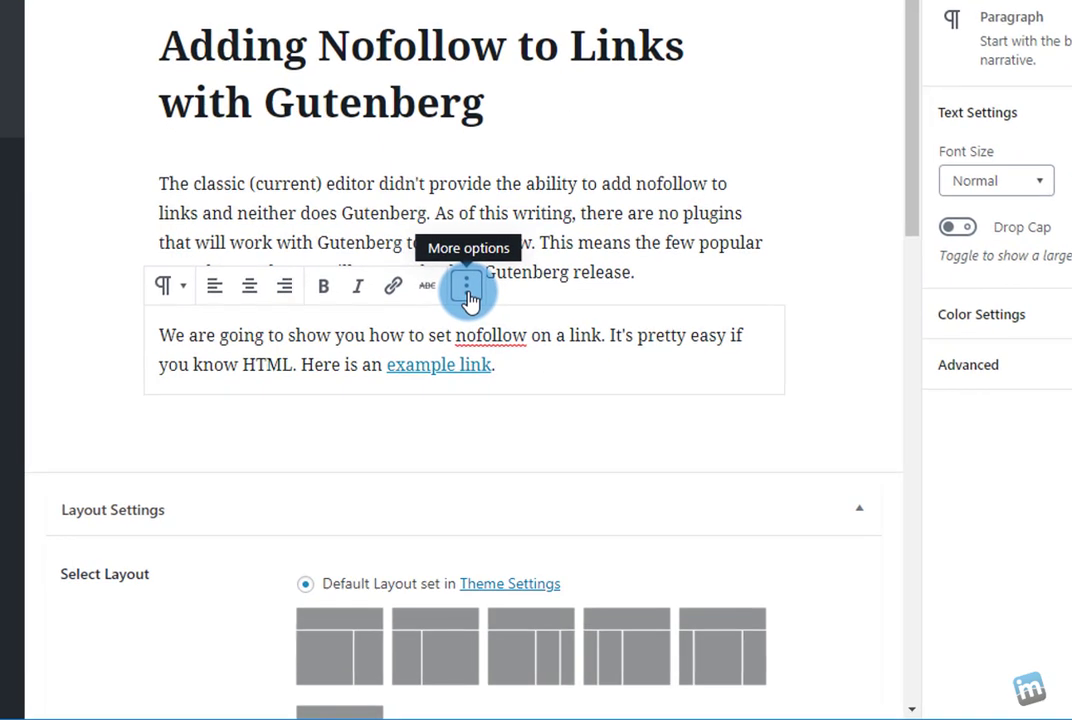
Step: Switch the second paragraph block to HTML editing and inspect the anchor tag around "example link"
left_click(480, 373)
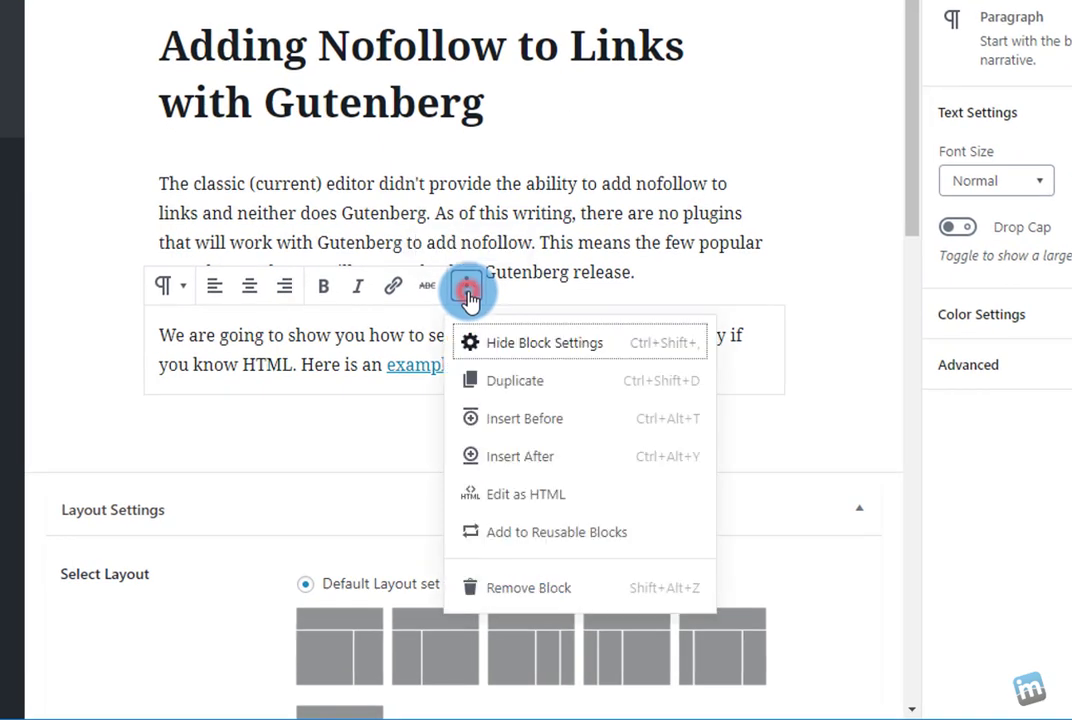
left_click(506, 492)
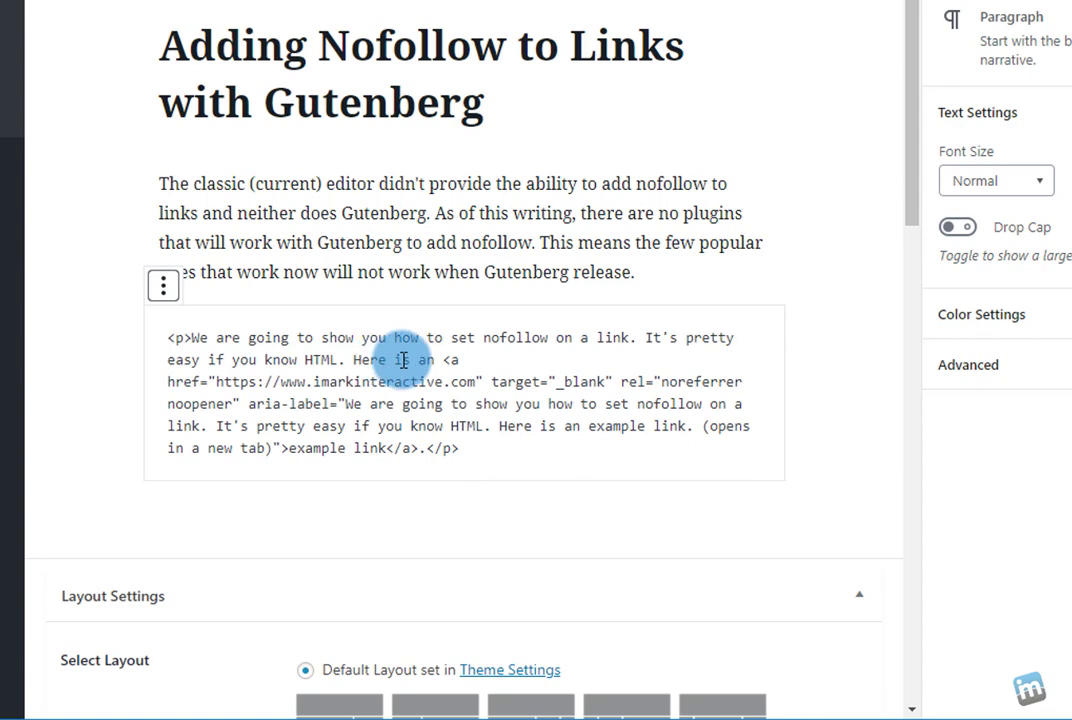
left_click_drag(446, 359, 410, 418)
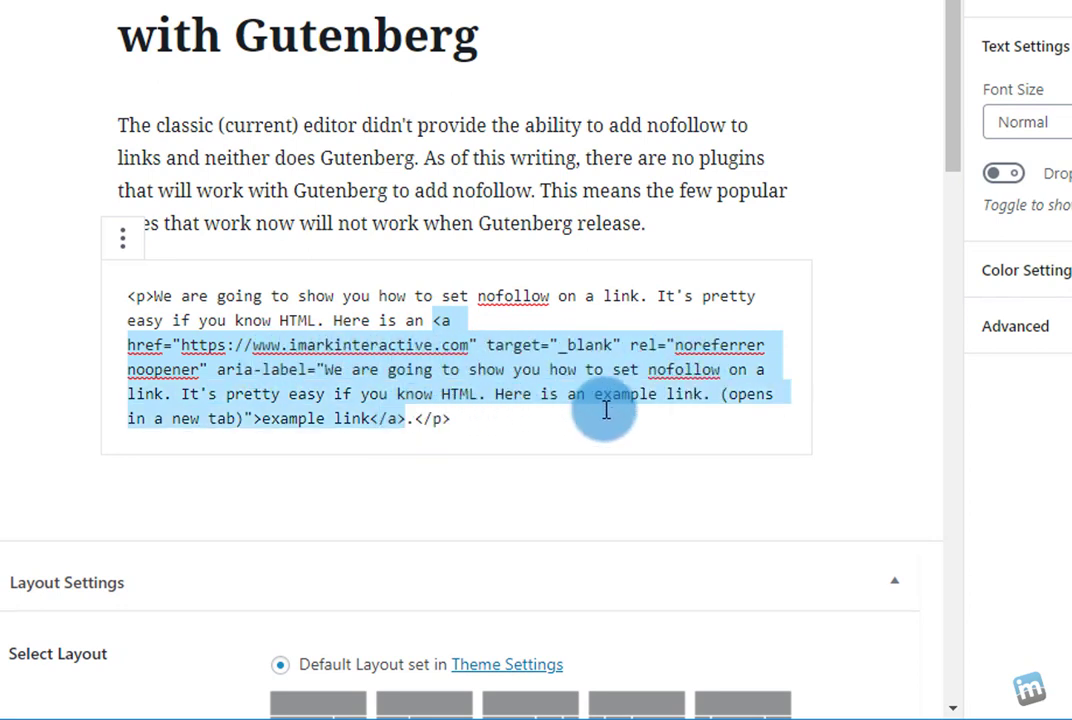
left_click(410, 380)
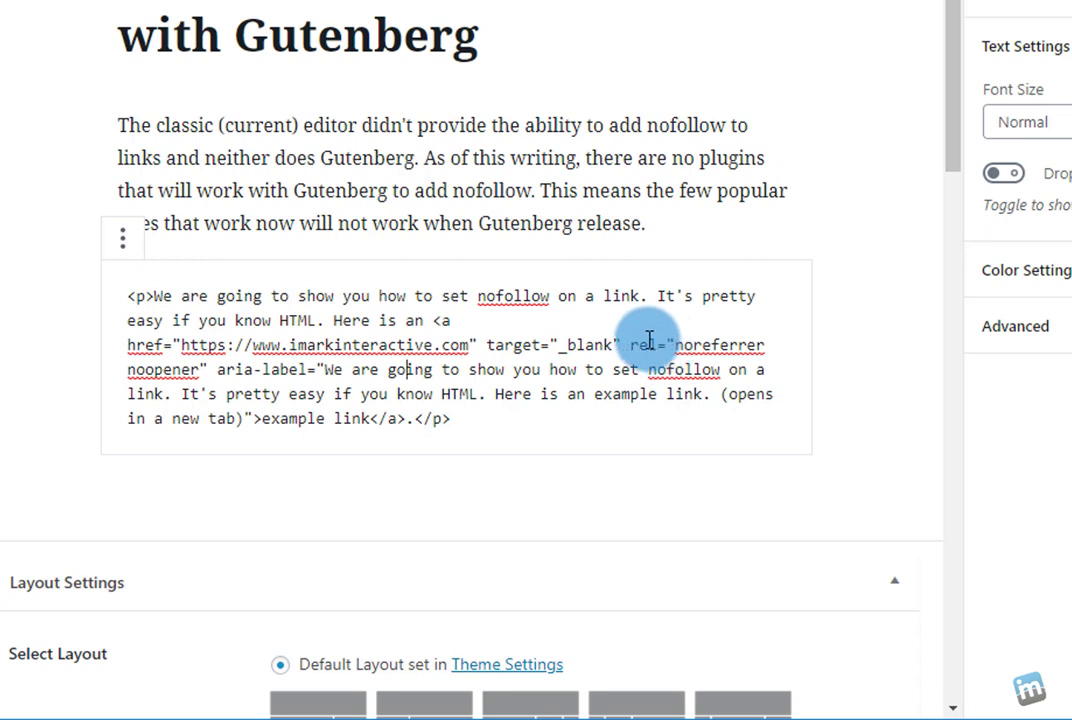
Step: Examine the rel attribute and its noreferrer value in the example link's HTML
left_click_drag(632, 345, 207, 368)
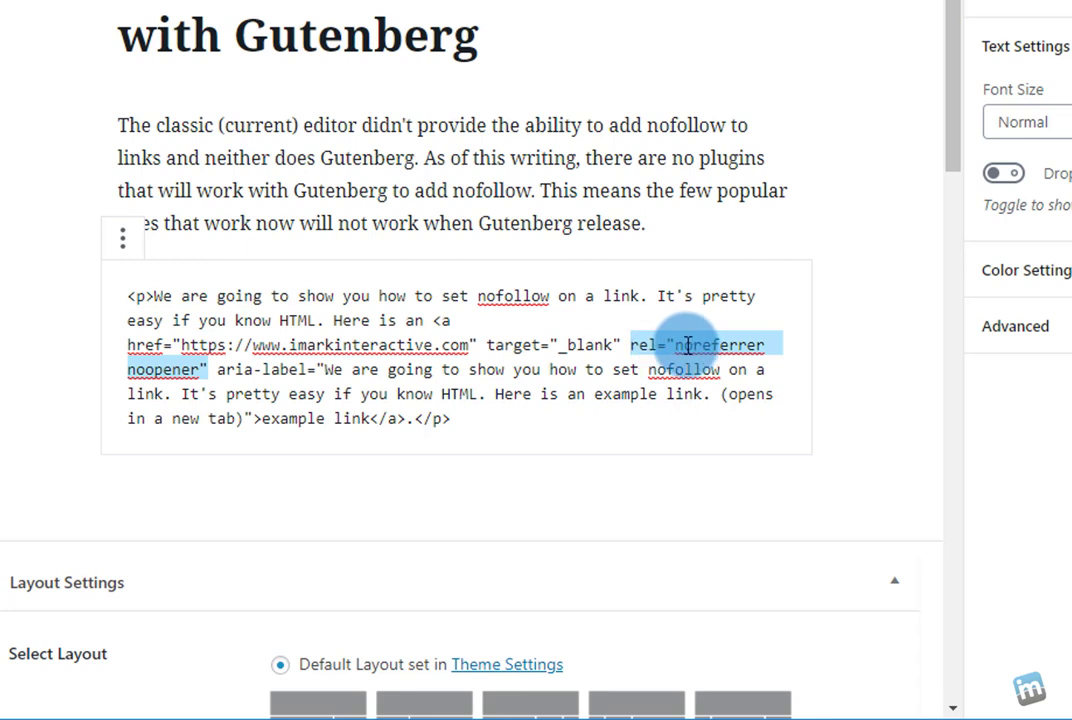
left_click_drag(676, 345, 765, 338)
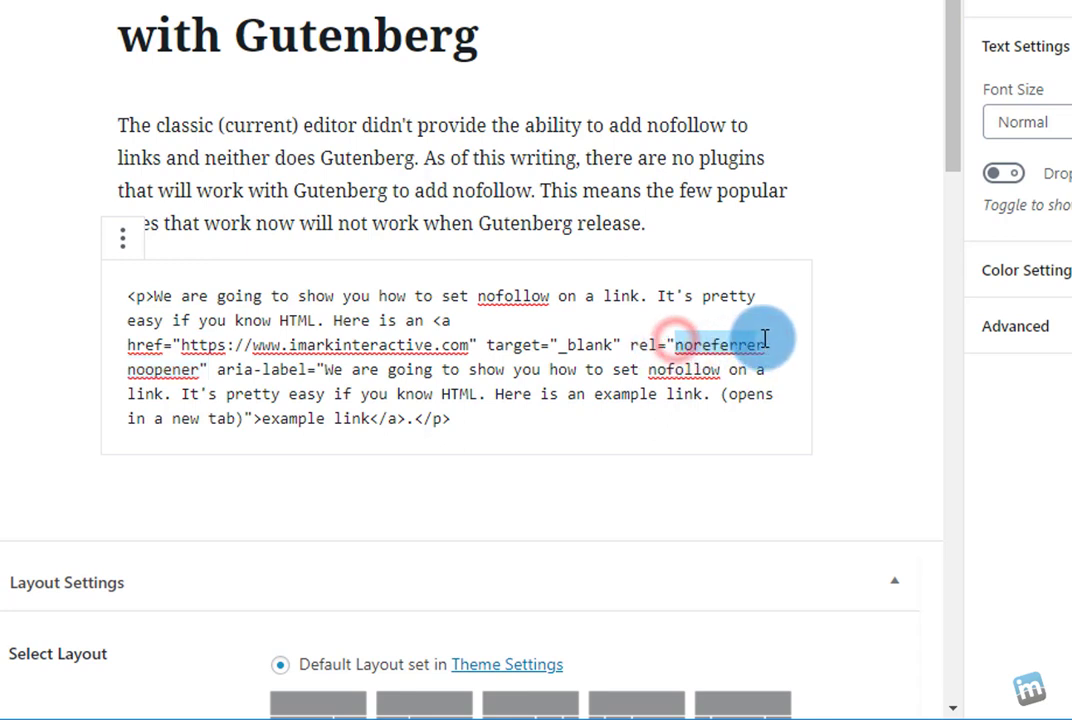
left_click(677, 348)
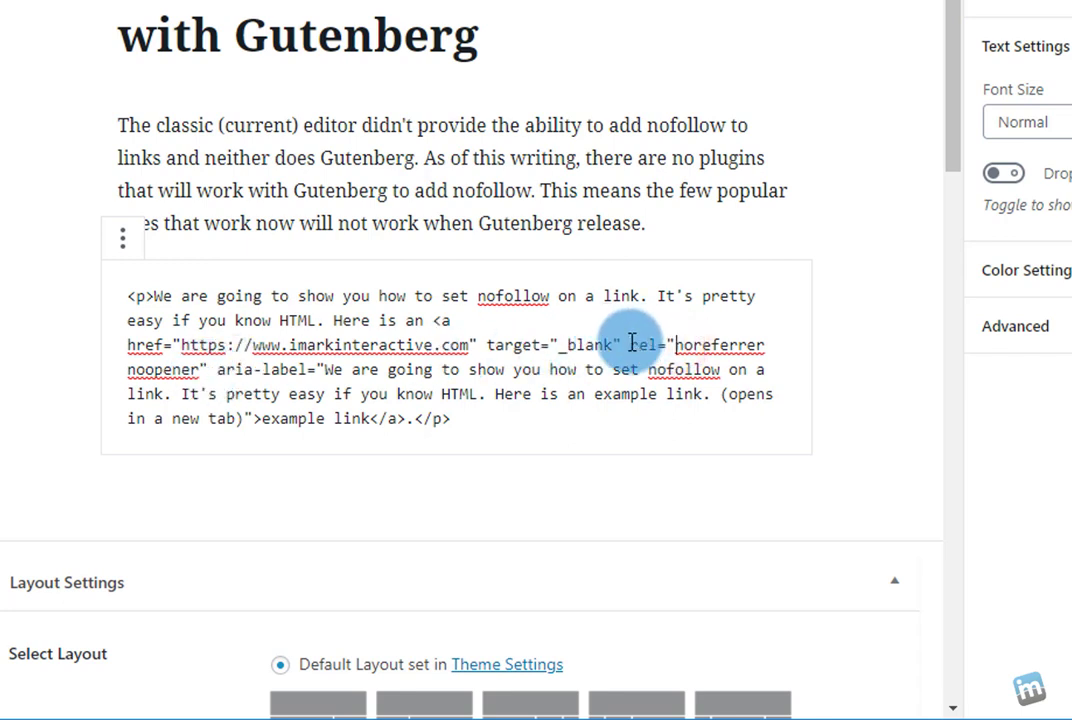
left_click_drag(629, 345, 207, 370)
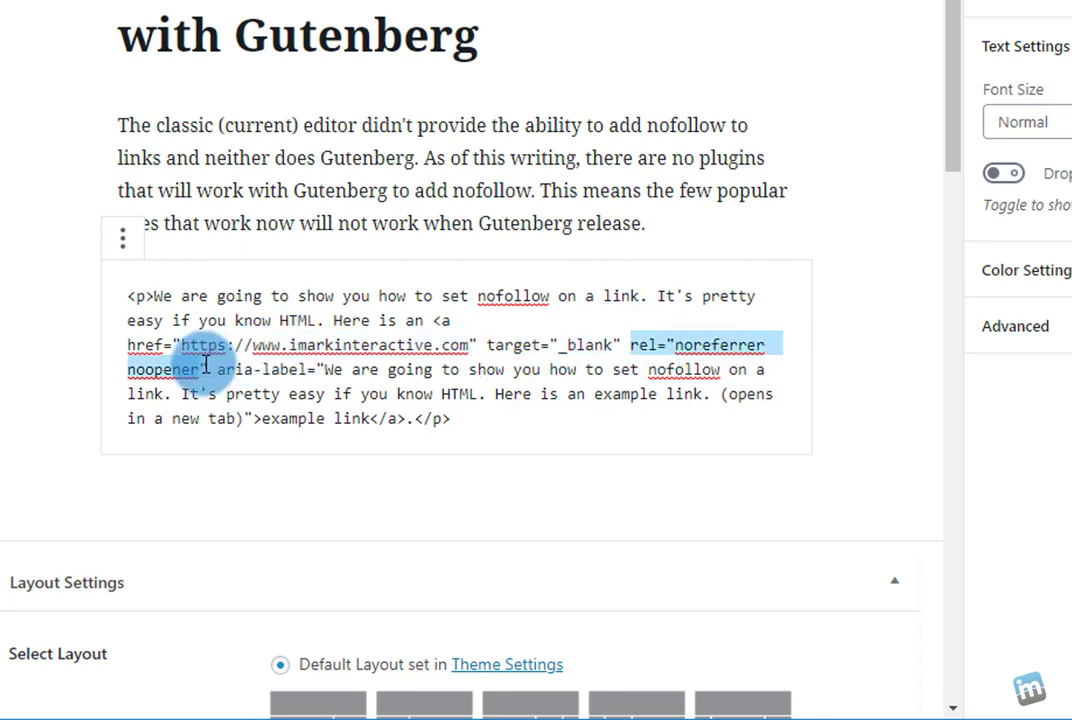
left_click(684, 347)
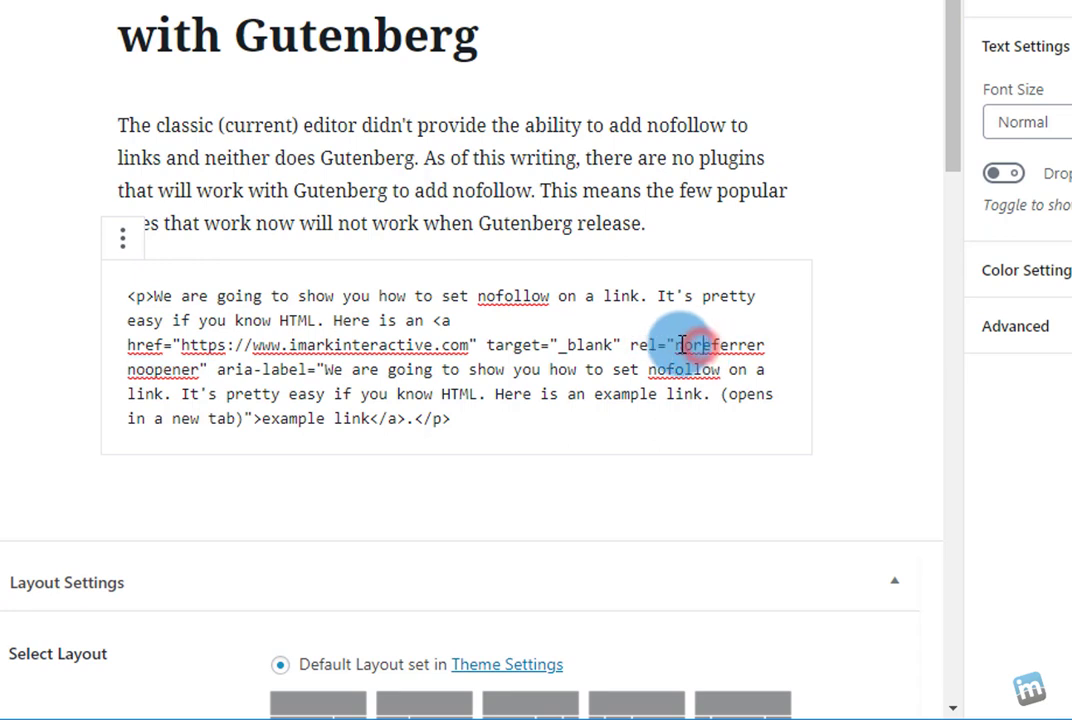
Step: Replace noreferrer with nofollow in the example link's rel attribute, keeping noopener after it
left_click(678, 345)
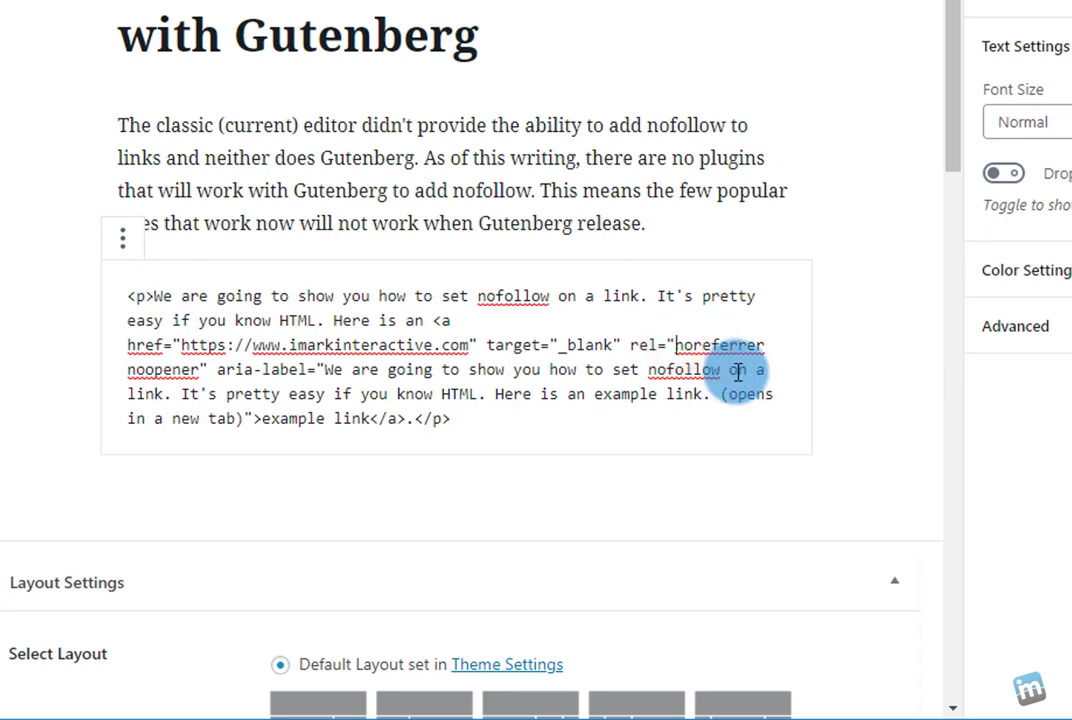
type("nofollow")
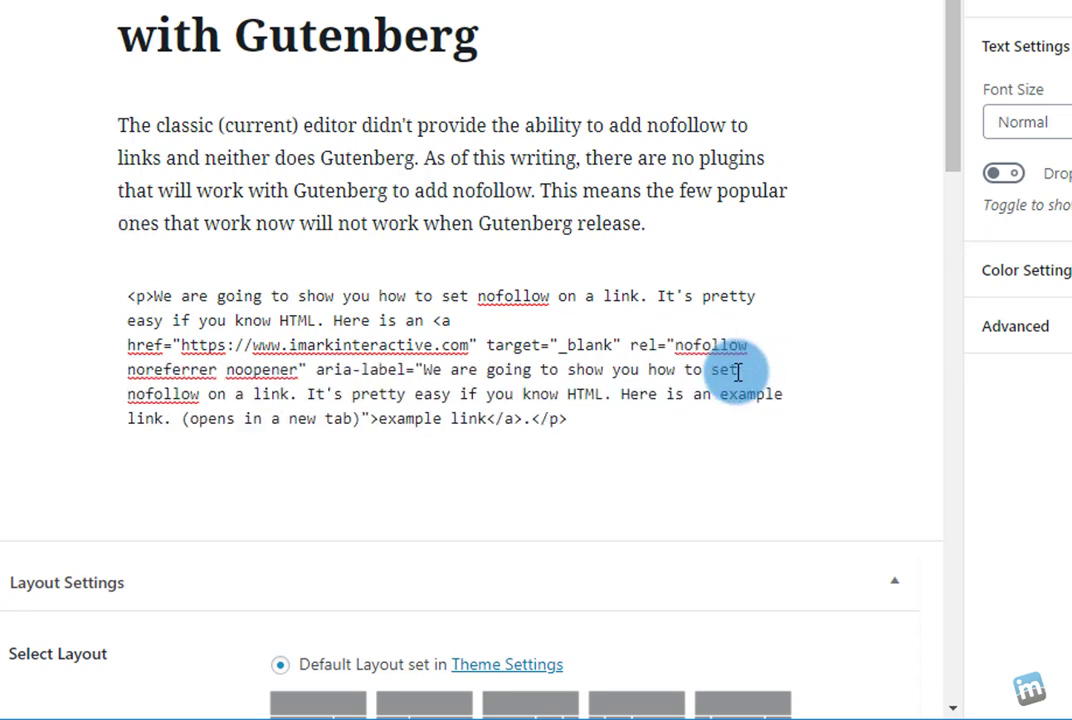
key("Delete")
key("Delete")
key("Delete")
key("Delete")
key("Delete")
key("Delete")
key("Delete")
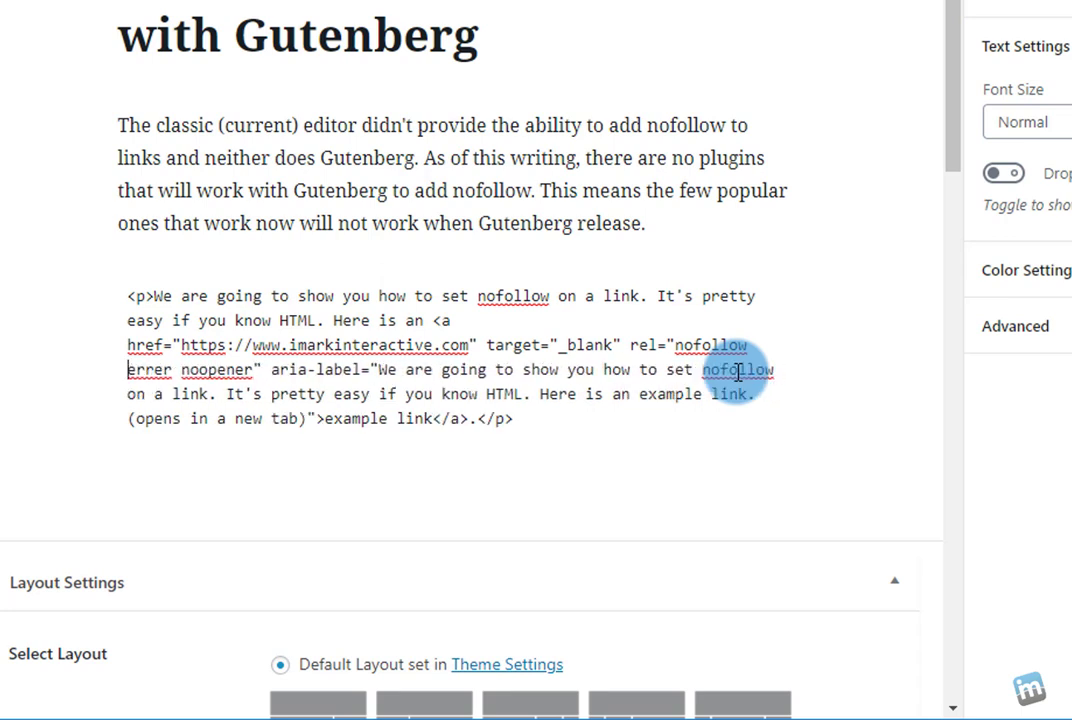
key("Delete")
key("Delete")
key("Delete")
key("Delete")
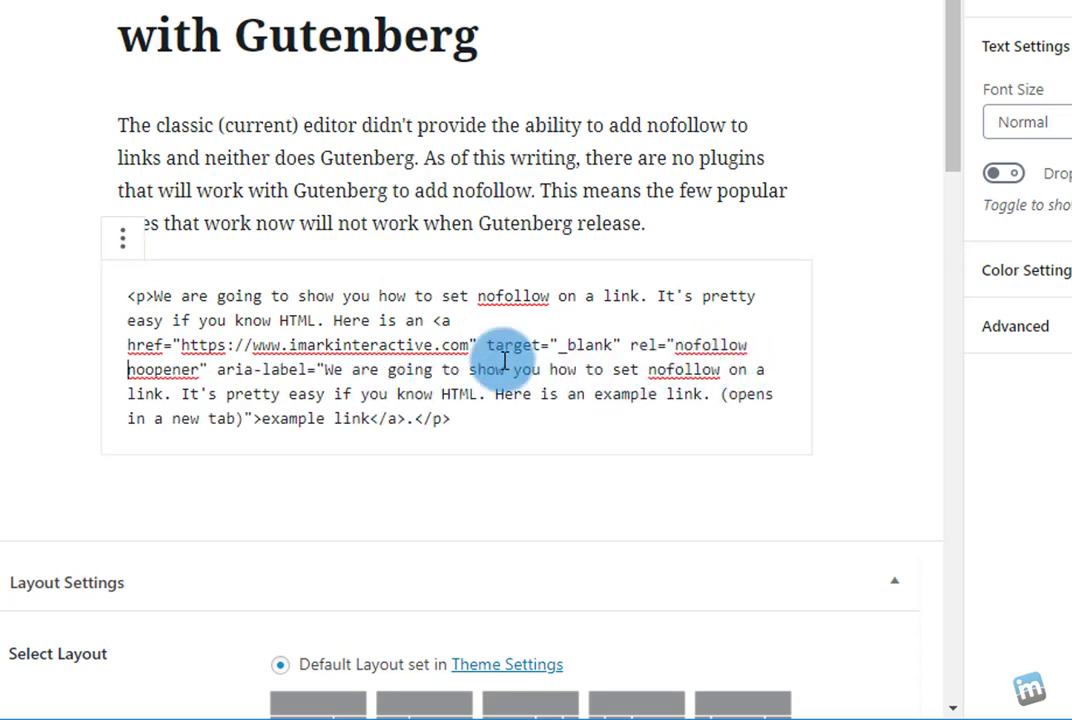
Step: Review the nofollow value and its spacing inside the example link's rel attribute
left_click_drag(675, 345, 748, 345)
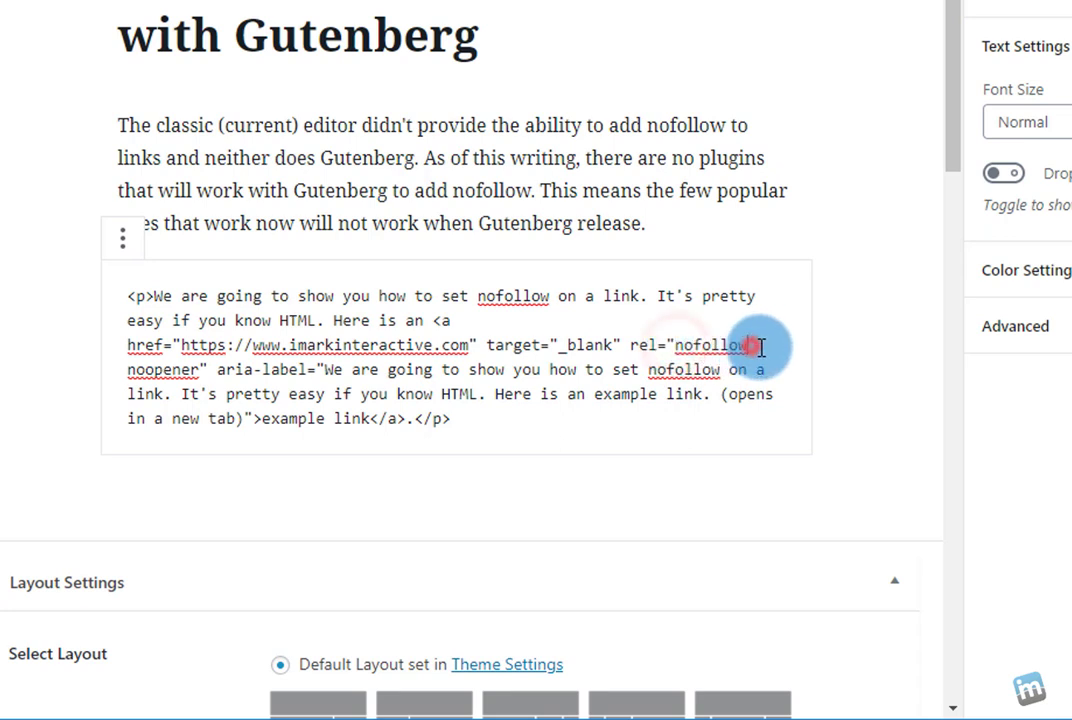
left_click_drag(758, 346, 725, 347)
key("Delete")
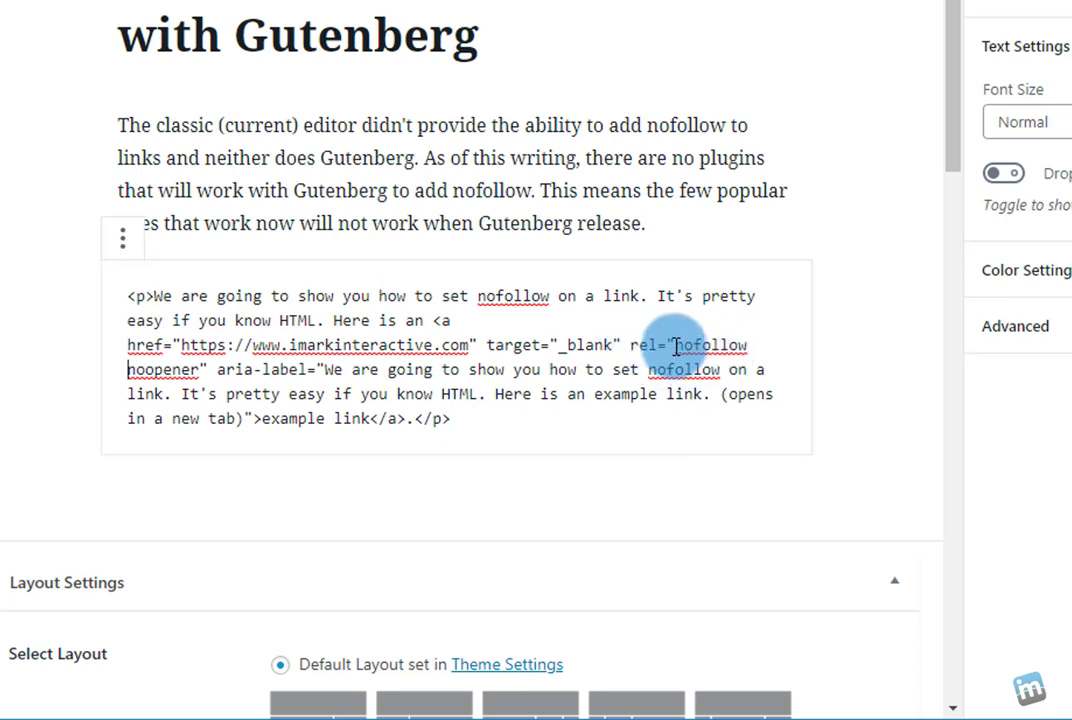
left_click(625, 345)
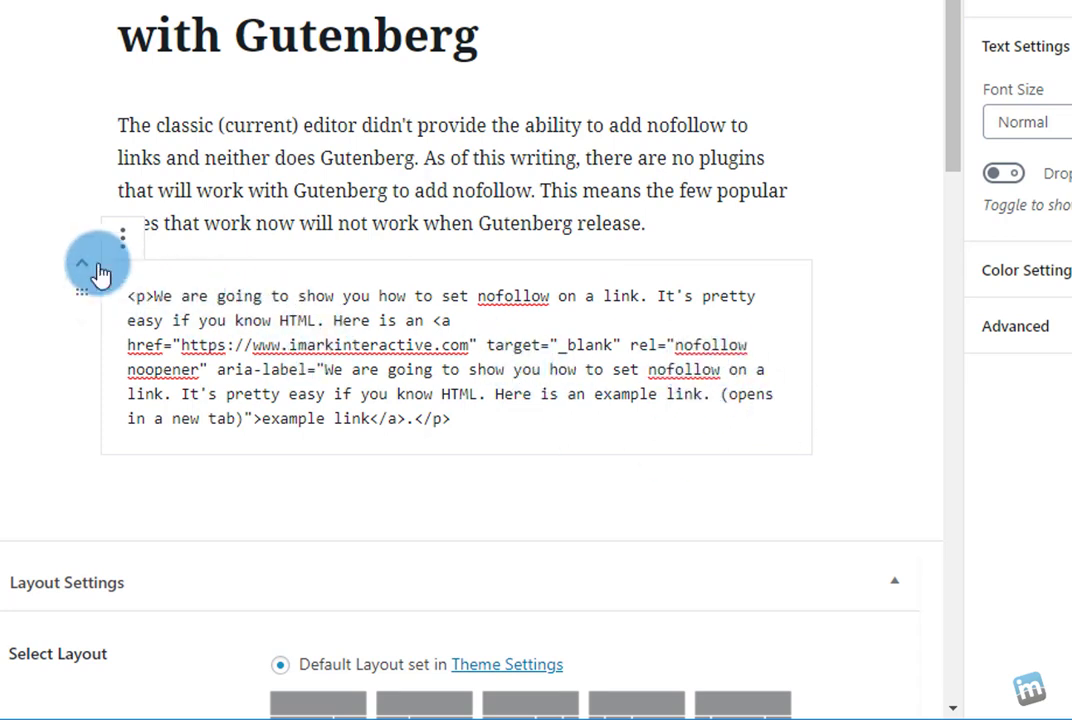
Step: Return the second paragraph block to visual editing and place the cursor after the example link
left_click(121, 238)
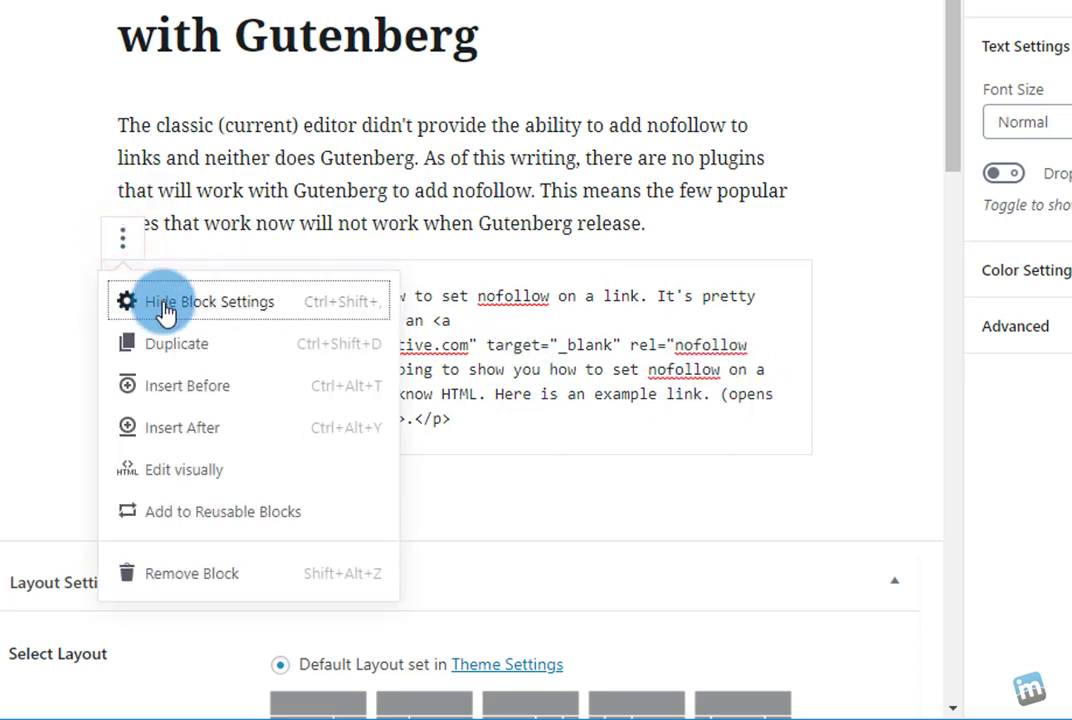
left_click(168, 469)
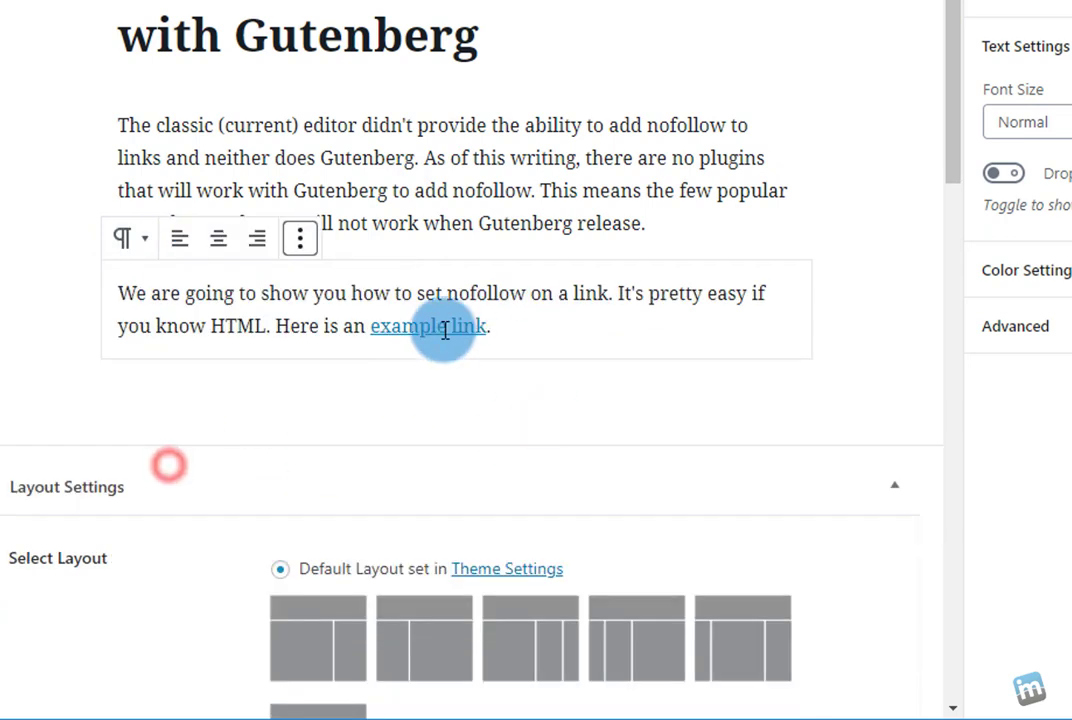
left_click(537, 340)
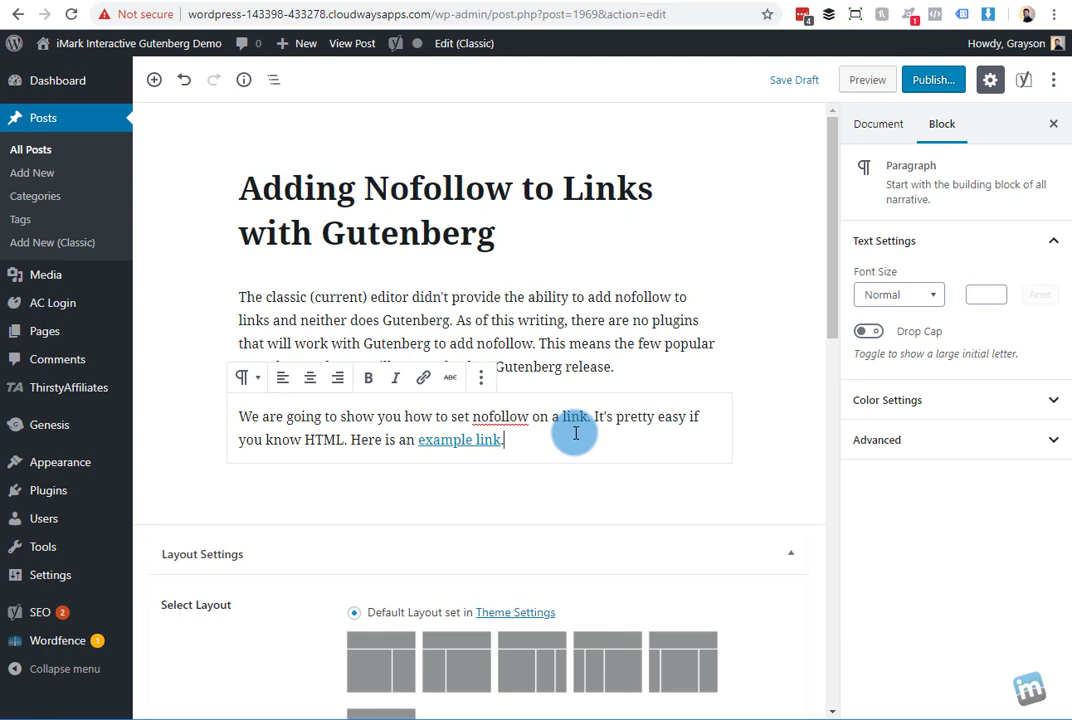
Step: Show the first paragraph block as HTML and return it to visual editing
left_click(522, 350)
left_click(480, 258)
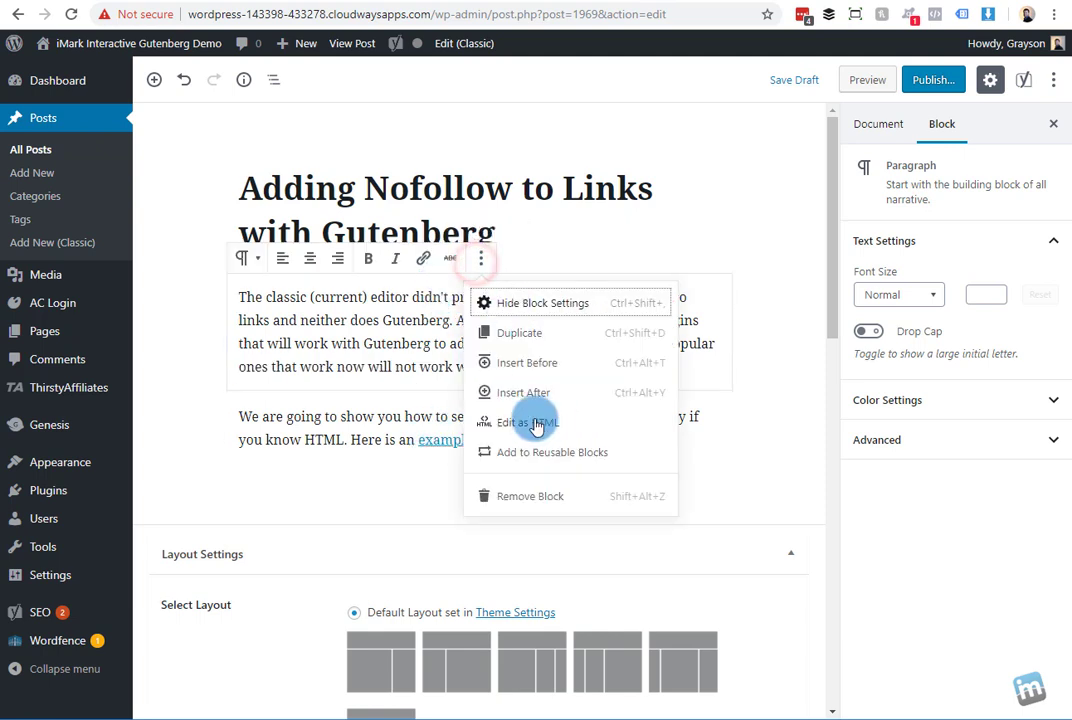
left_click(535, 423)
left_click(241, 262)
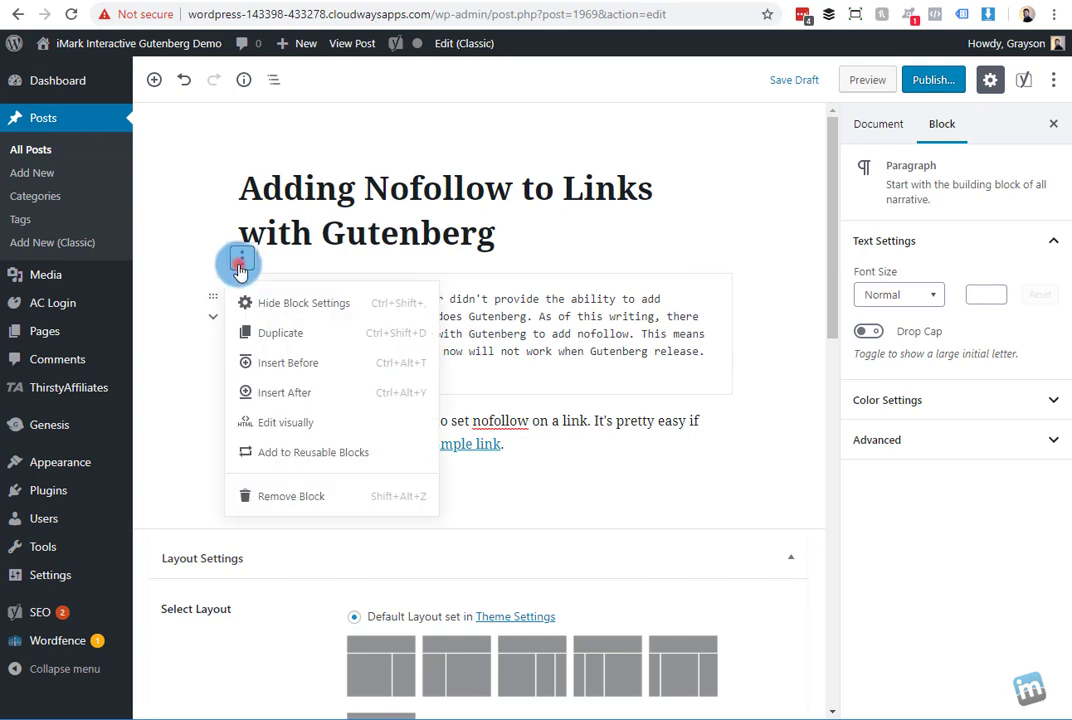
left_click(270, 421)
Step: Switch the second paragraph block to HTML editing and check the example link's rel attribute
left_click(572, 428)
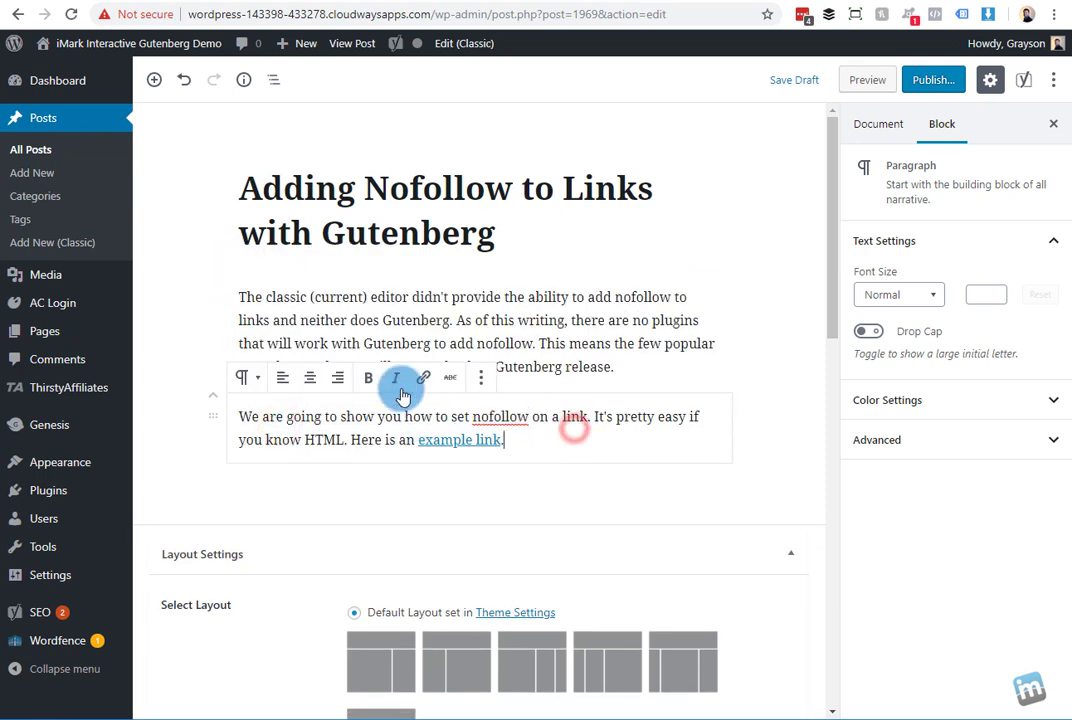
left_click(481, 377)
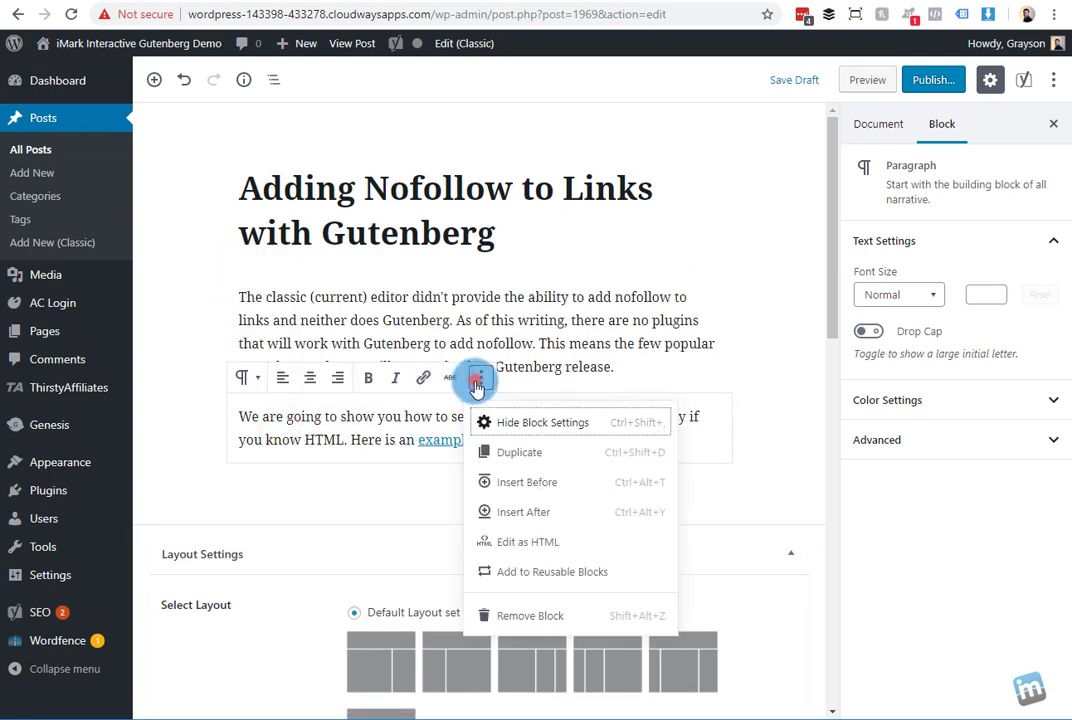
left_click(515, 545)
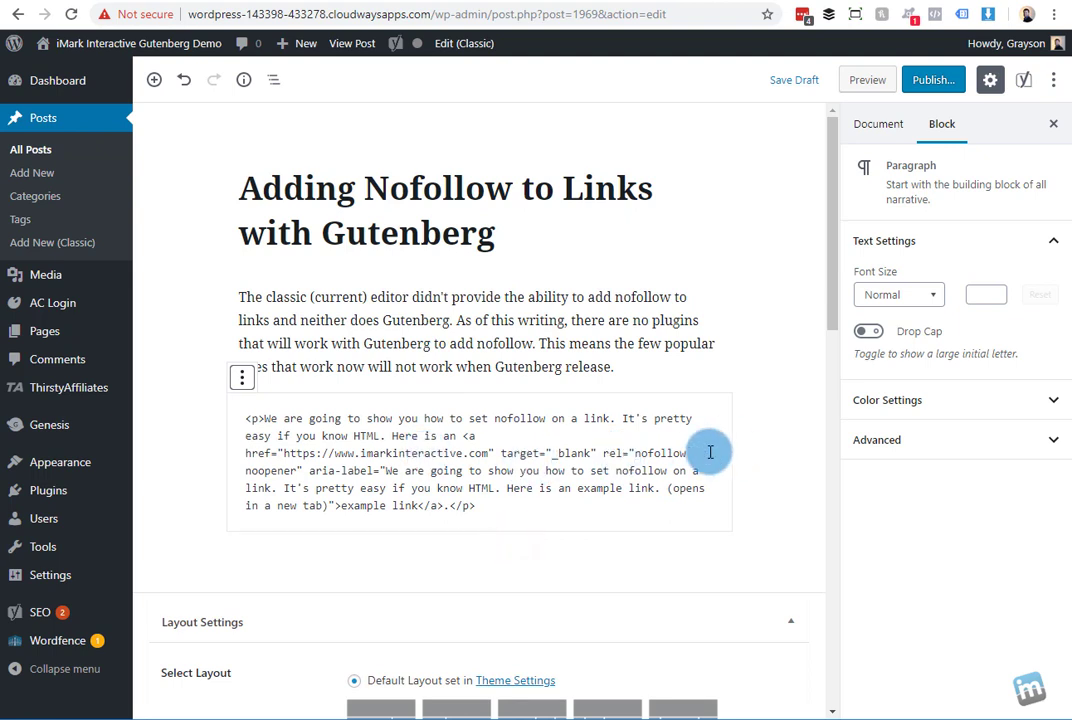
Step: Save the post draft and return the second paragraph block to visual editing
left_click(241, 377)
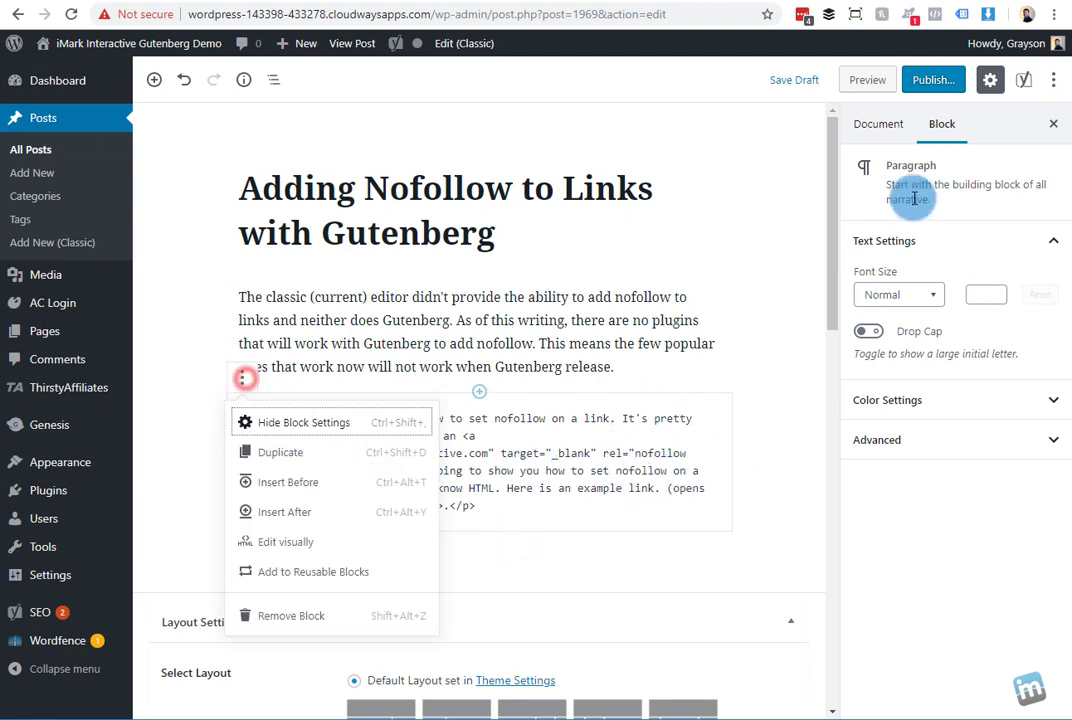
left_click(791, 80)
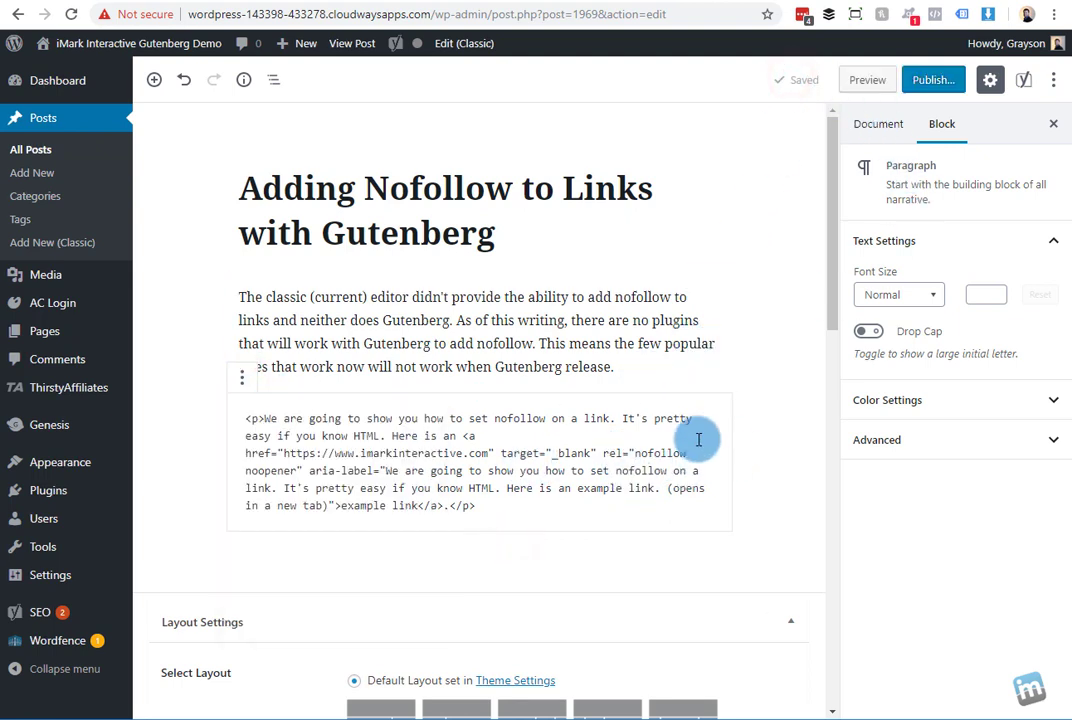
left_click(243, 376)
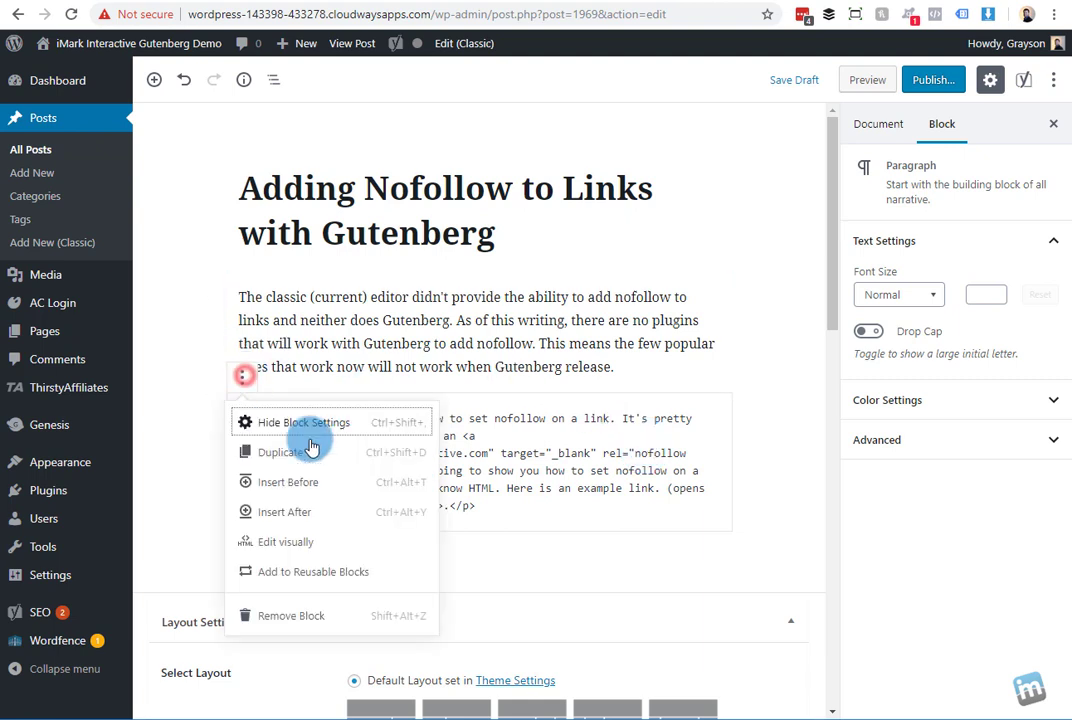
left_click(285, 541)
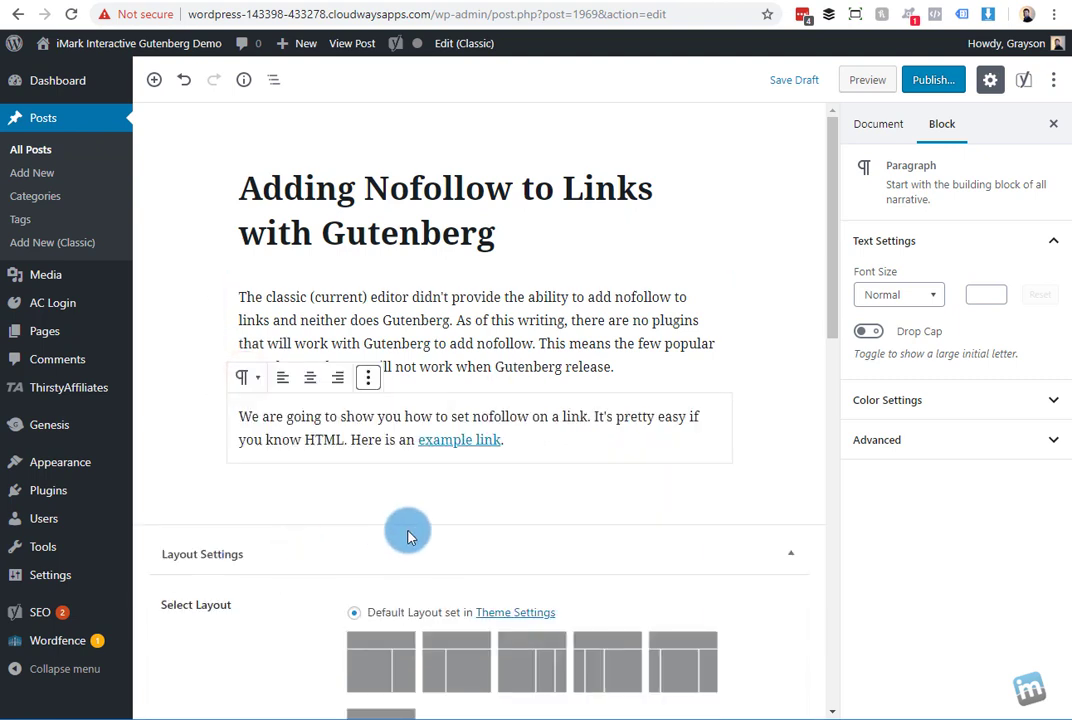